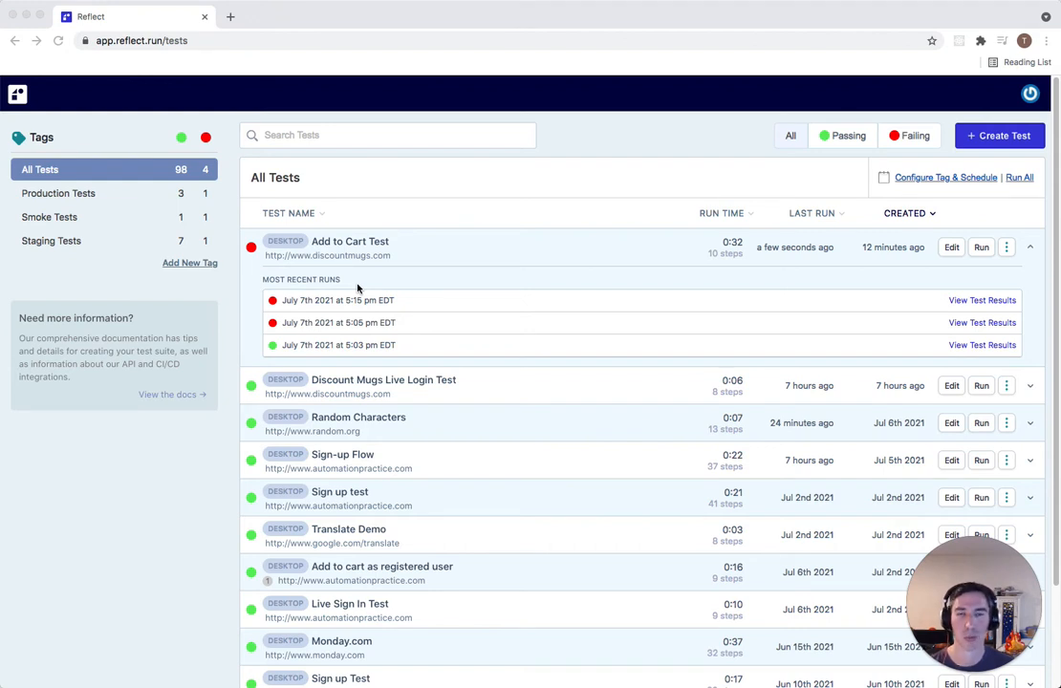
Step: Open the results of the Add to Cart Test run from July 7th 2021 at 5:15 pm and show the failed Frosted Mugs click step
left_click(995, 302)
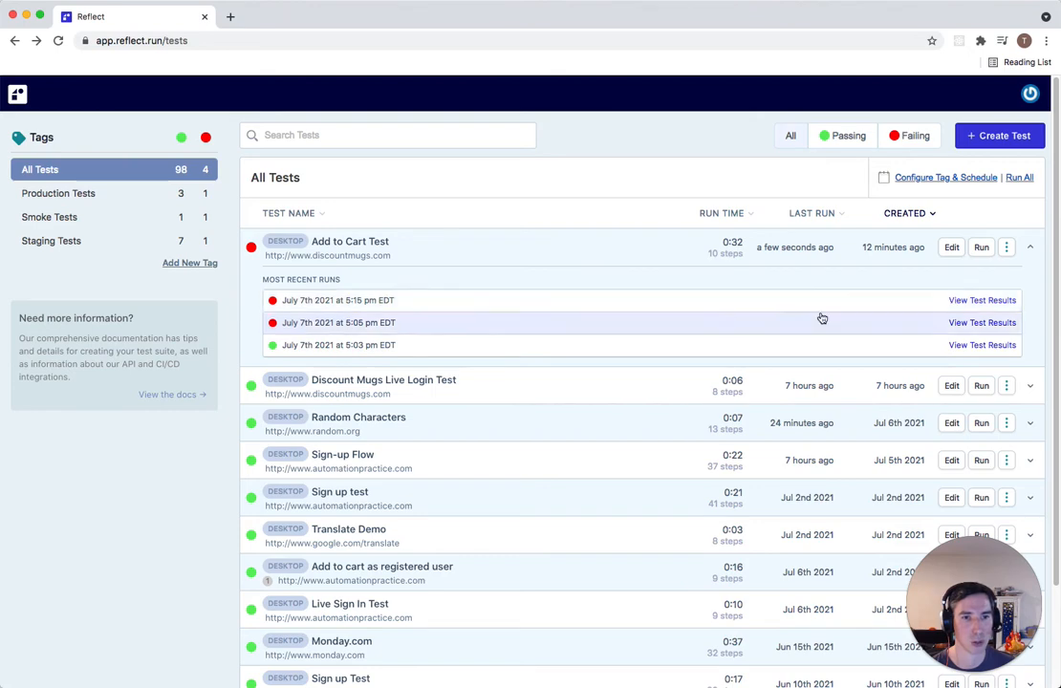
left_click(980, 302)
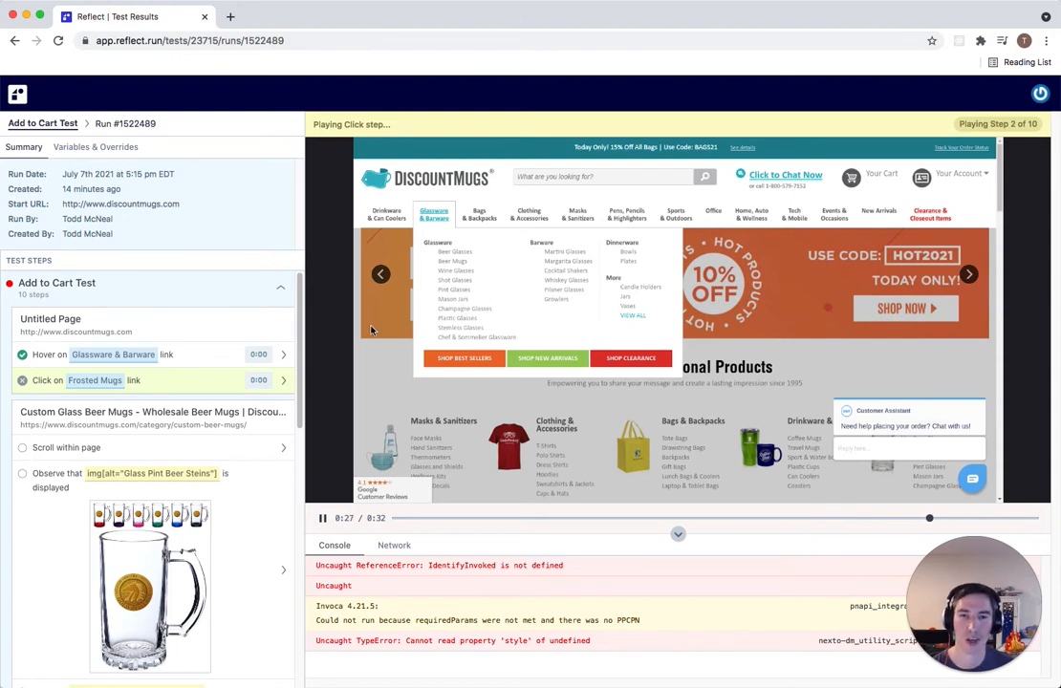
left_click(53, 386)
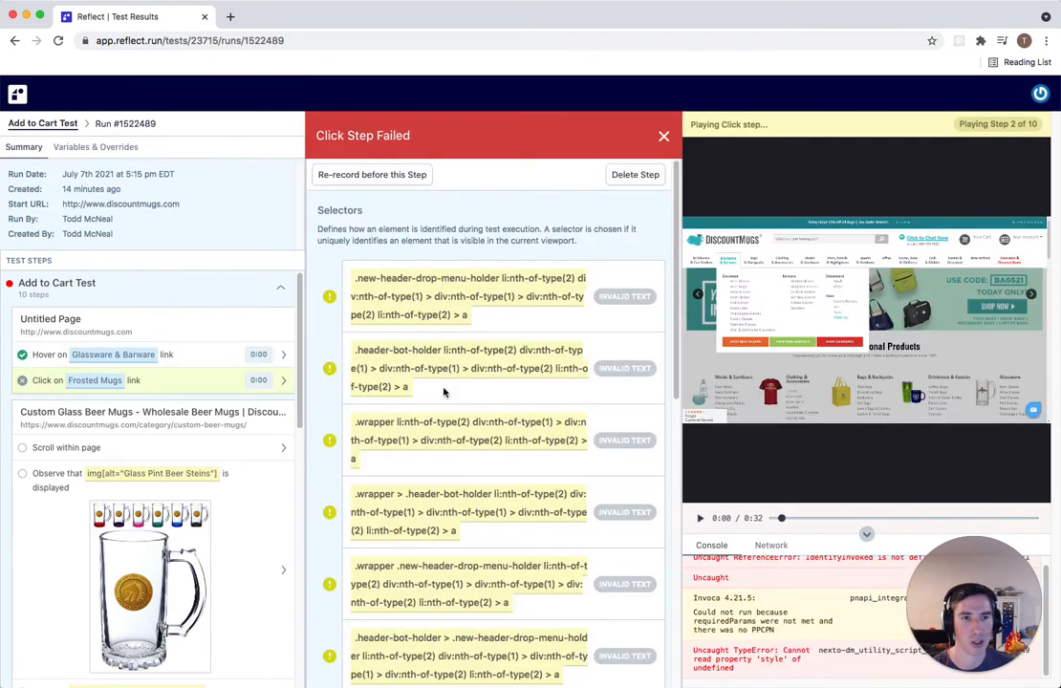
Step: Examine the failed click step's selectors and compare its expected text with the text observed in the run
scroll(421, 335, "down", 1)
scroll(470, 420, "down", 1)
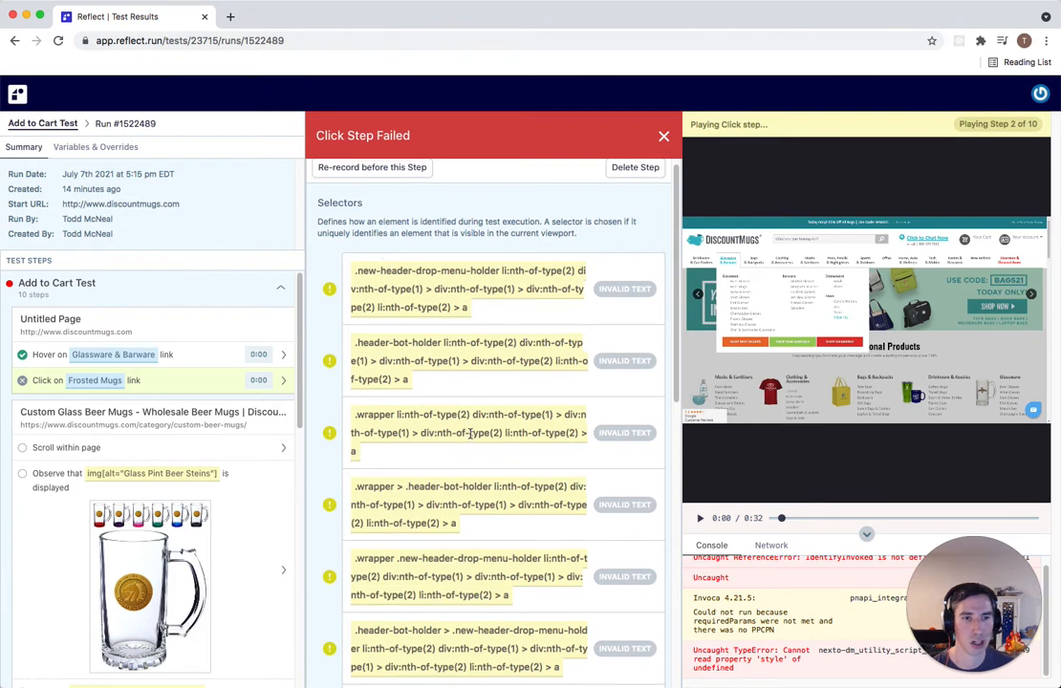
scroll(469, 433, "down", 5)
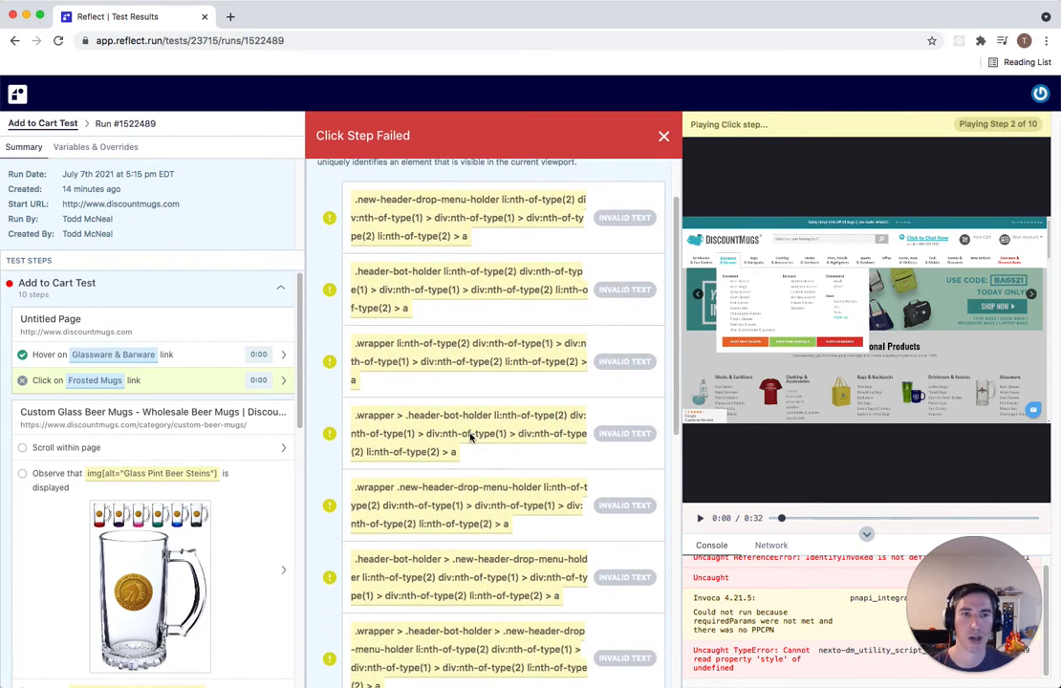
scroll(470, 433, "down", 3)
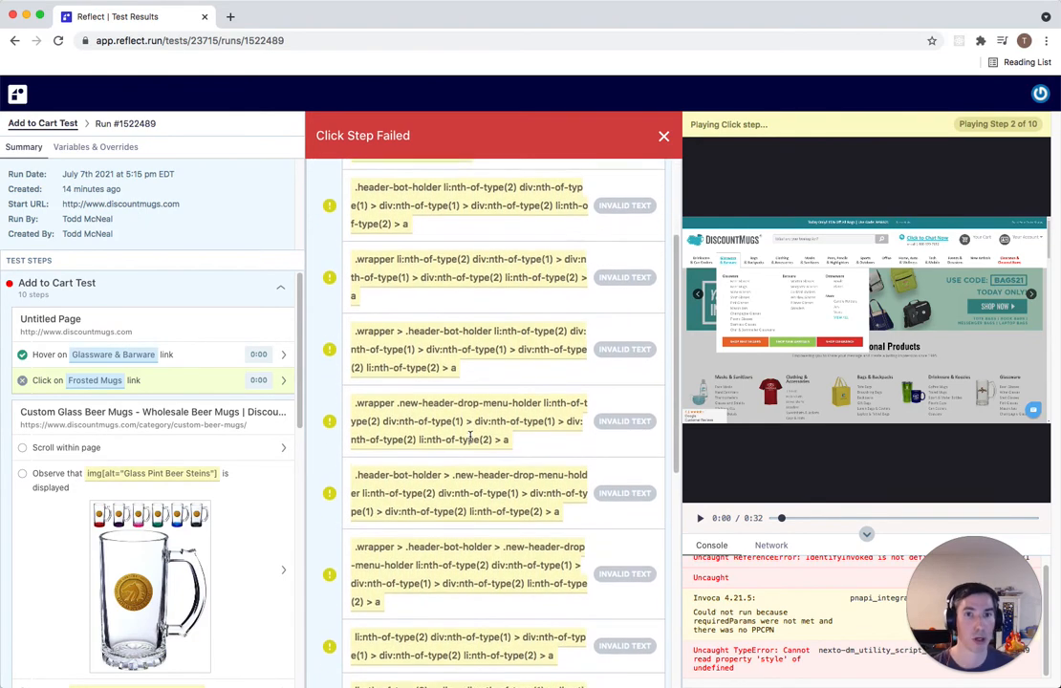
scroll(472, 440, "down", 5)
scroll(540, 382, "up", 10)
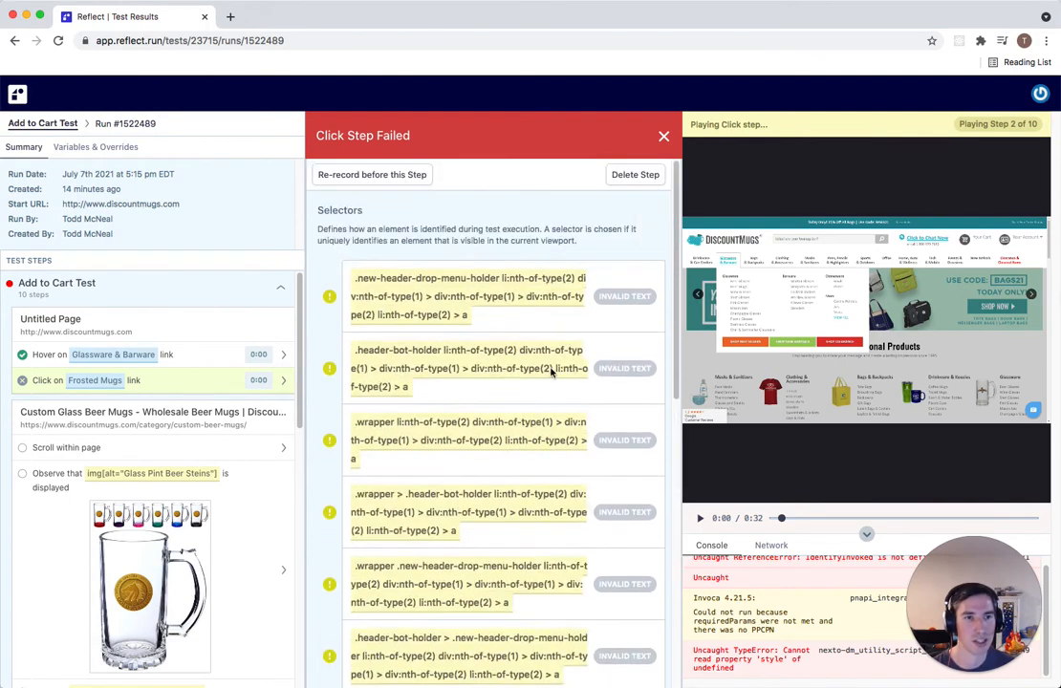
scroll(566, 462, "down", 10)
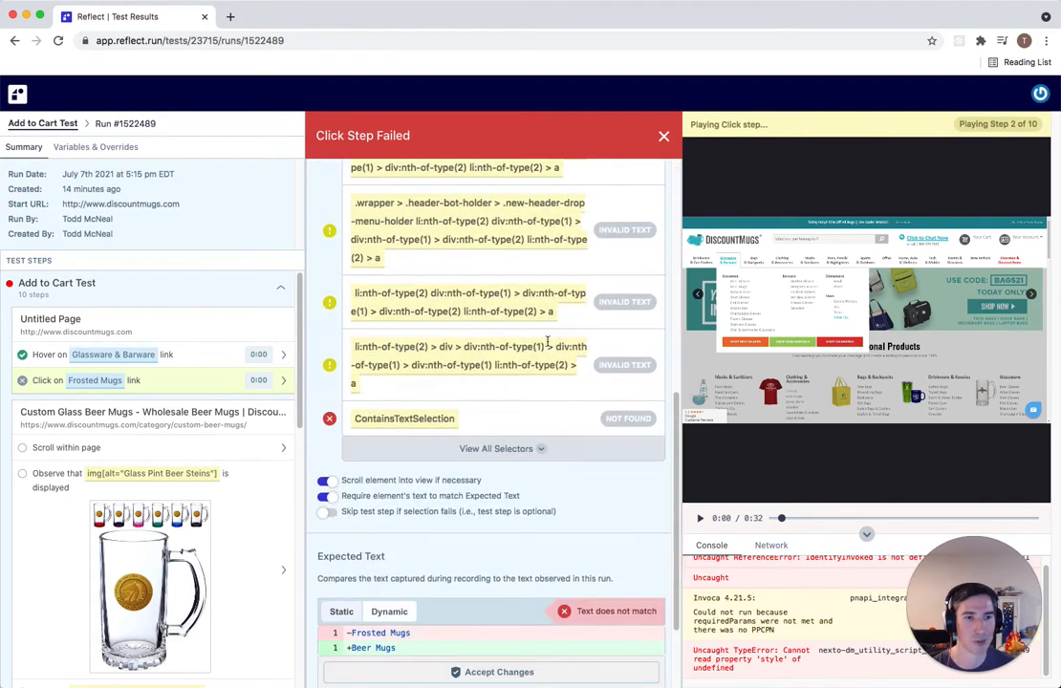
scroll(464, 416, "down", 3)
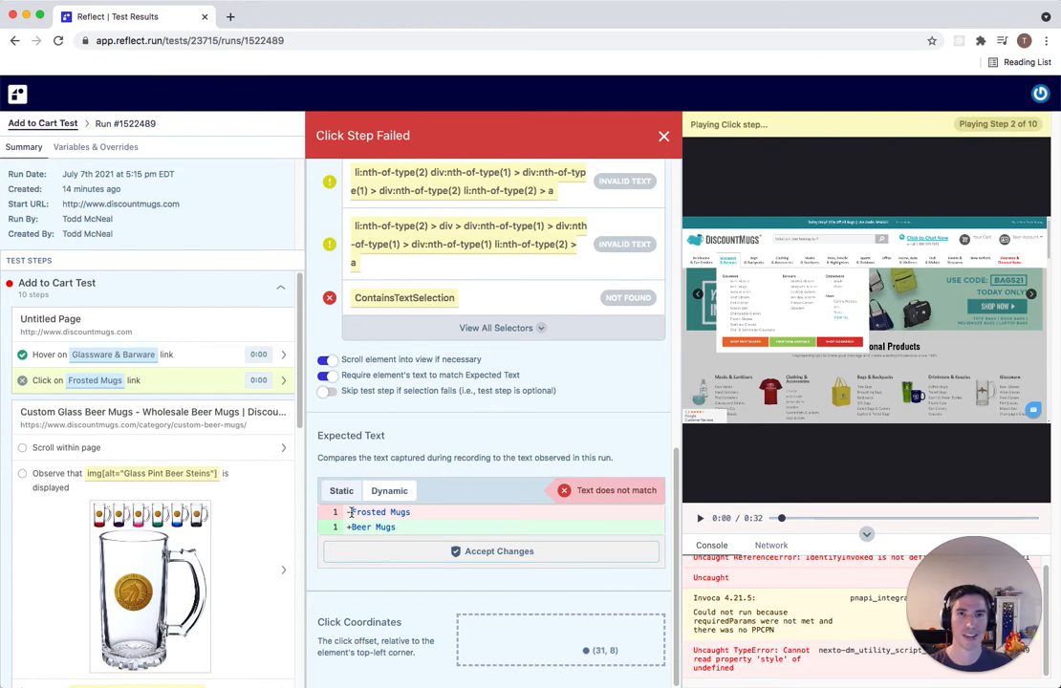
scroll(422, 421, "up", 10)
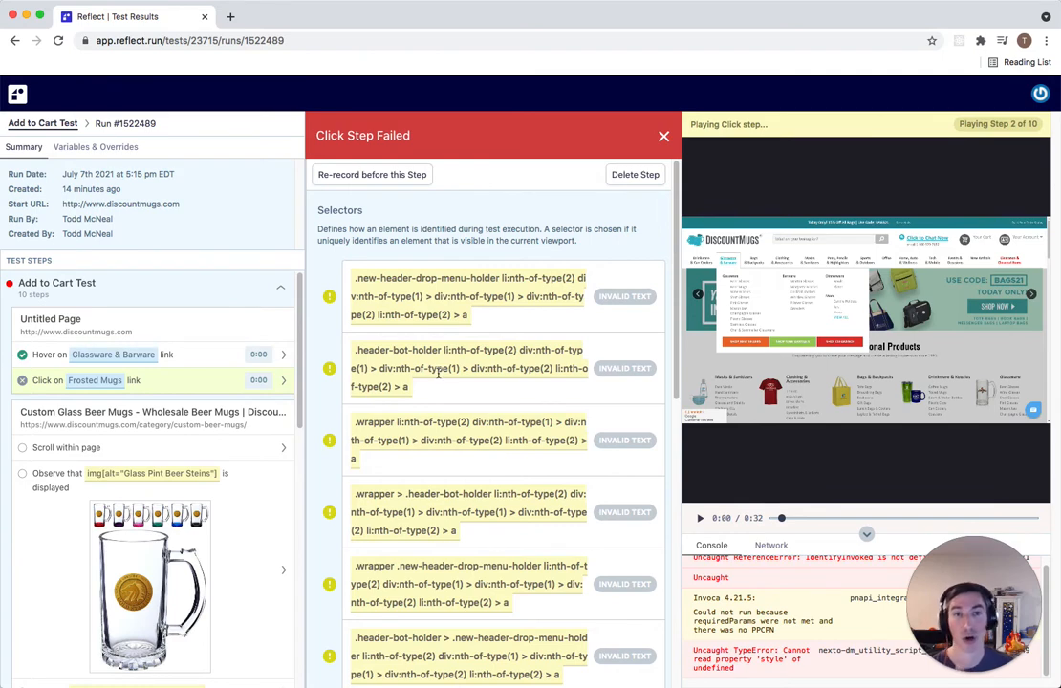
Step: Re-record the test before the Frosted Mugs step, recording a visit to Canvas Bags under Bags & Backpacks
left_click(386, 176)
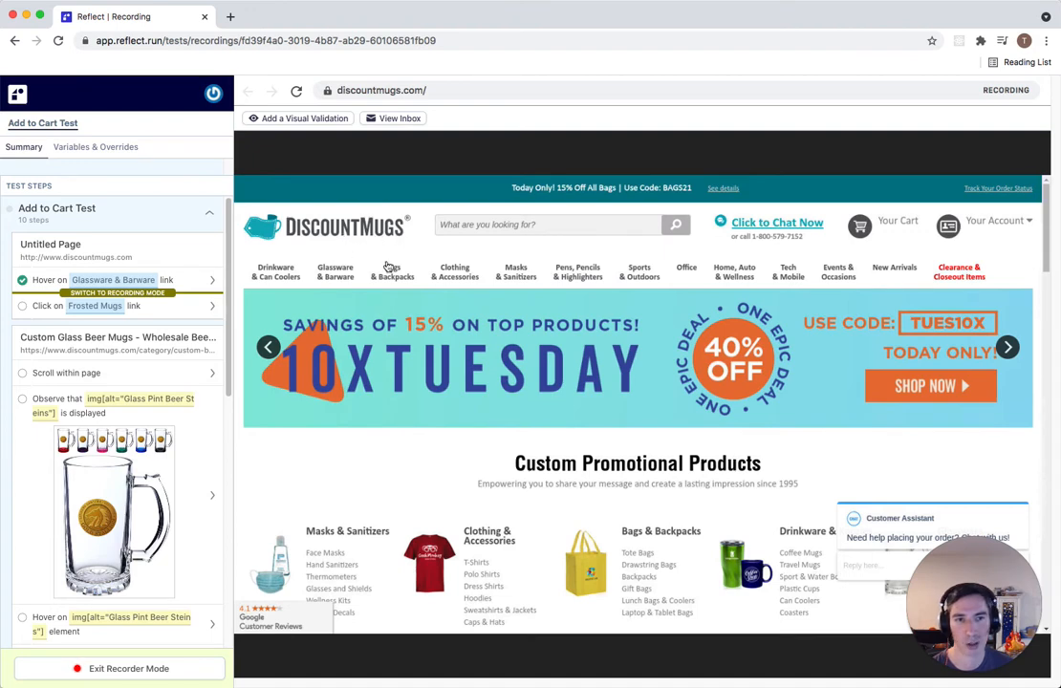
mouse_move(394, 274)
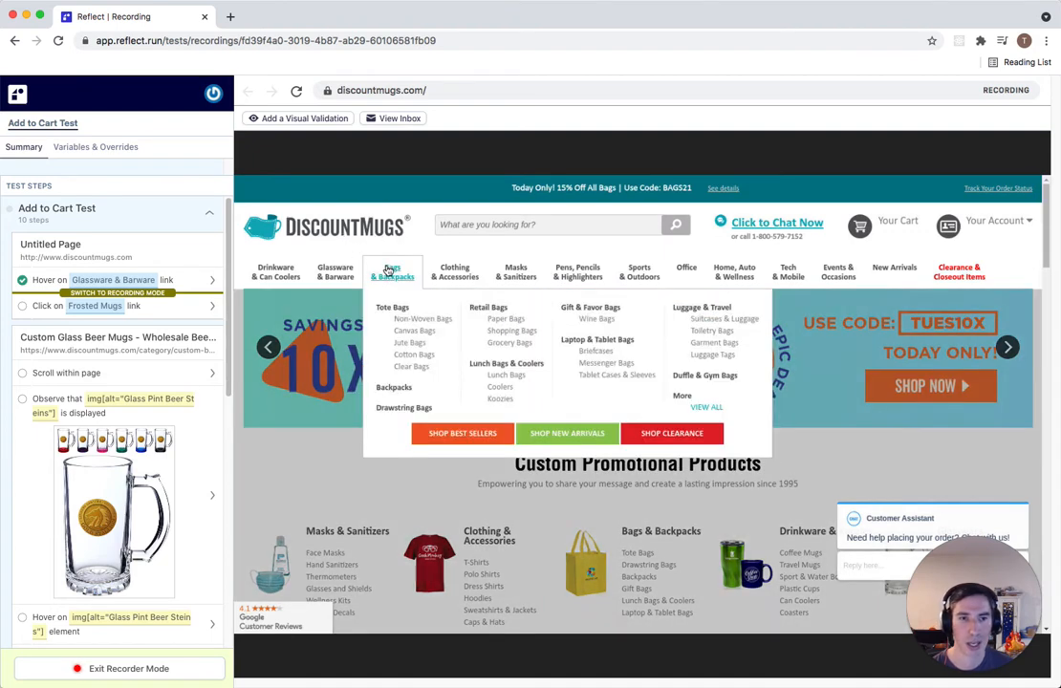
left_click(410, 334)
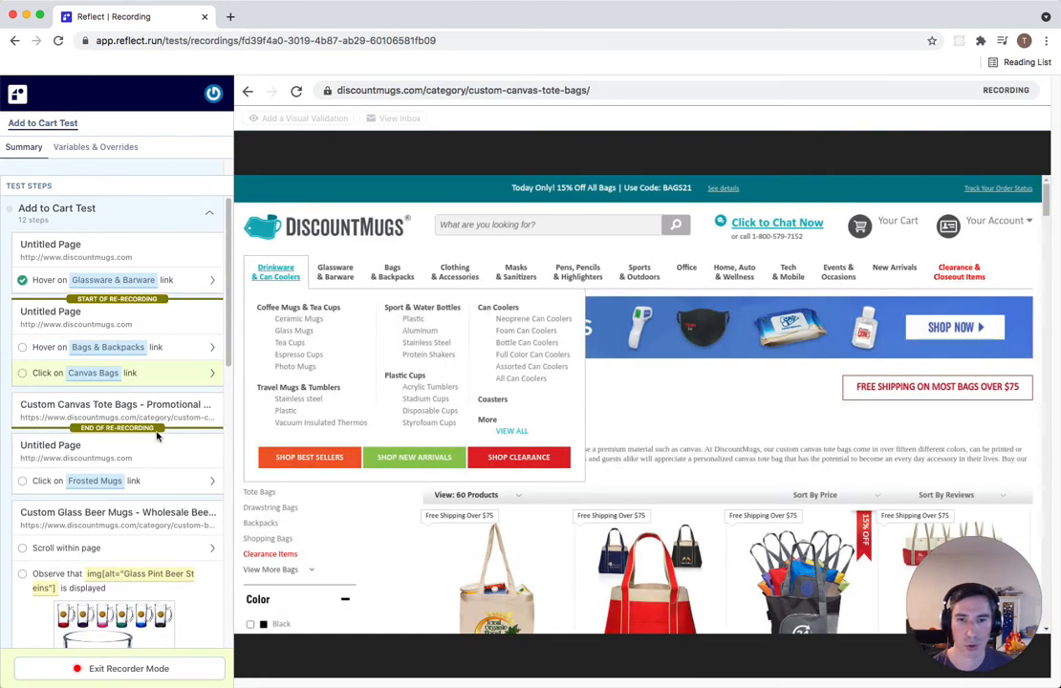
Step: Record a scroll on the canvas bags page, a visual validation of the Natural Cotton Fiber Tote Bags image, and opening that product's details
scroll(158, 436, "down", 1)
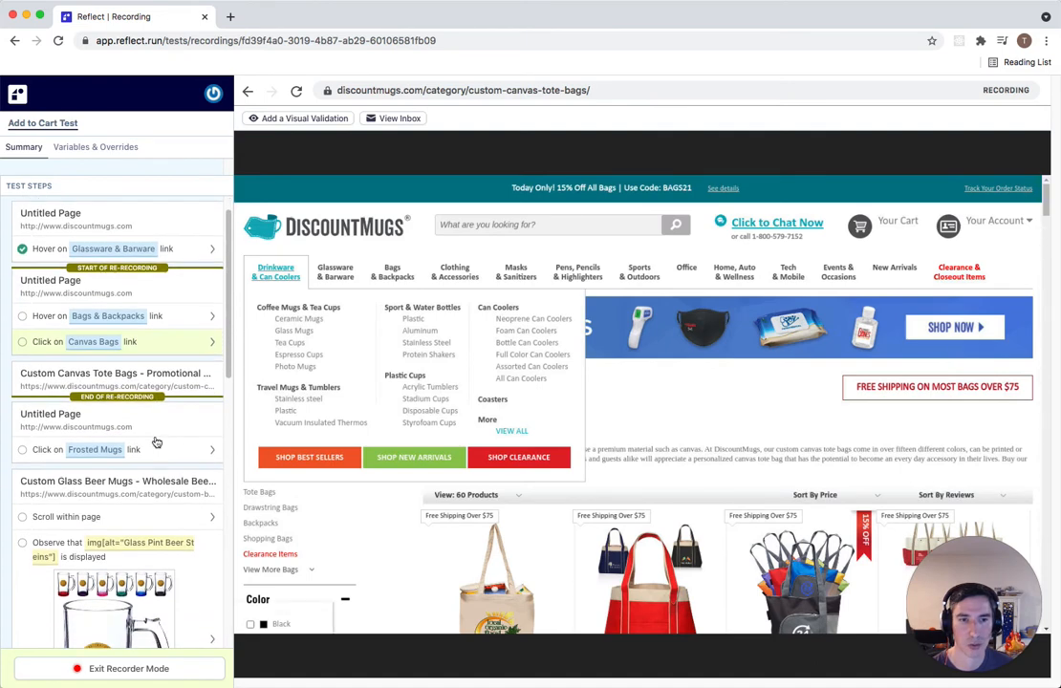
scroll(375, 506, "down", 3)
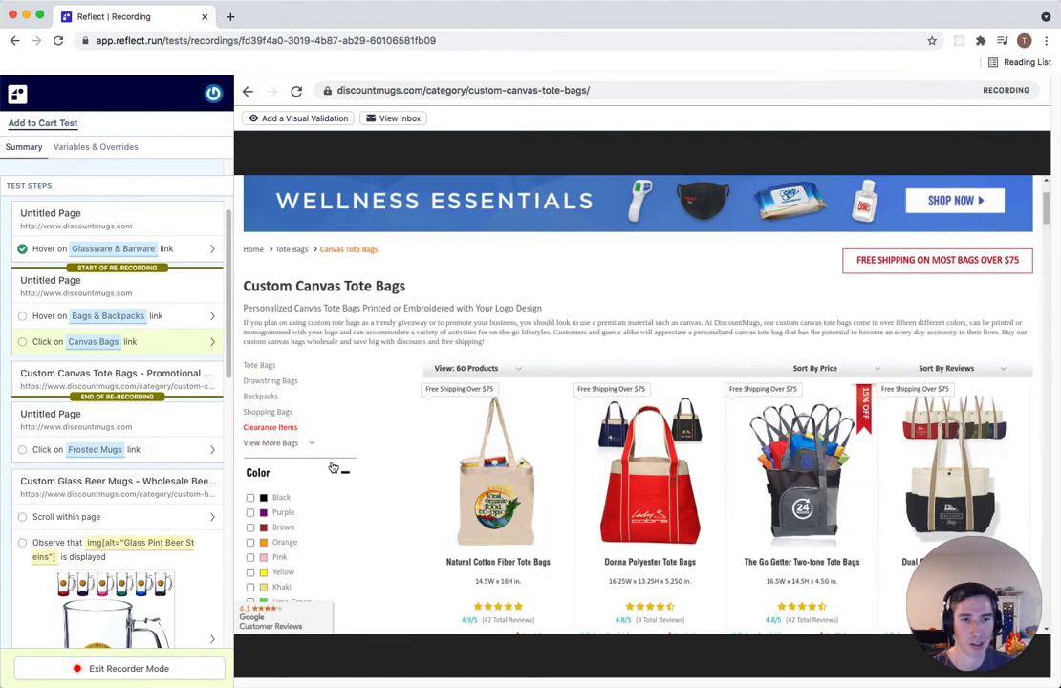
scroll(107, 410, "down", 5)
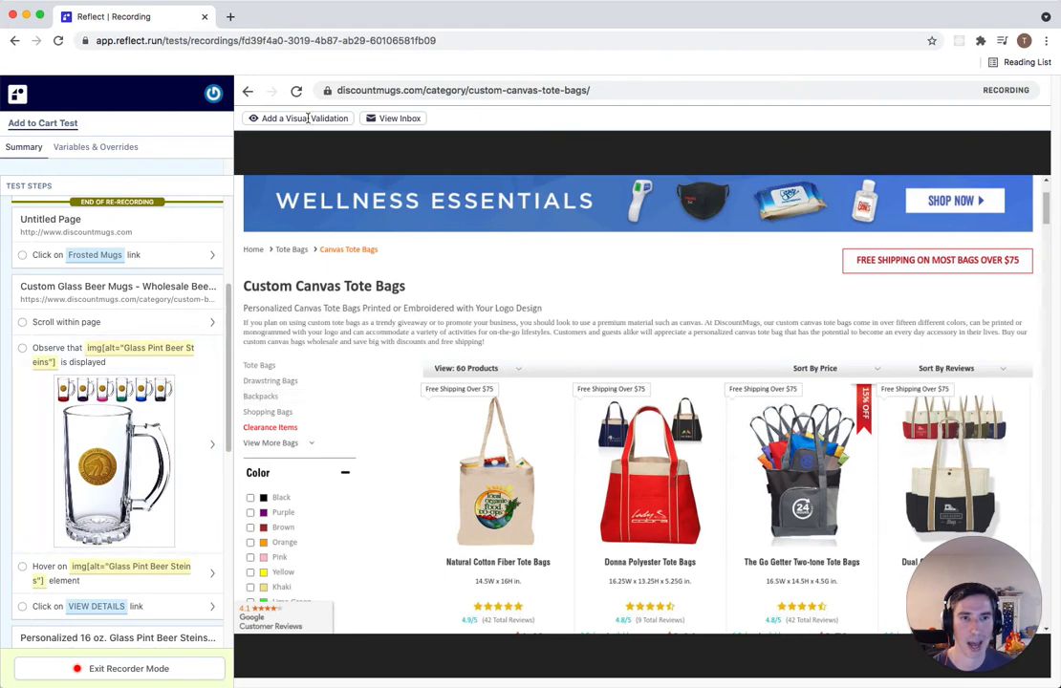
left_click(271, 117)
mouse_move(594, 555)
left_mouse_down()
mouse_move(596, 568)
mouse_move(579, 556)
left_mouse_up()
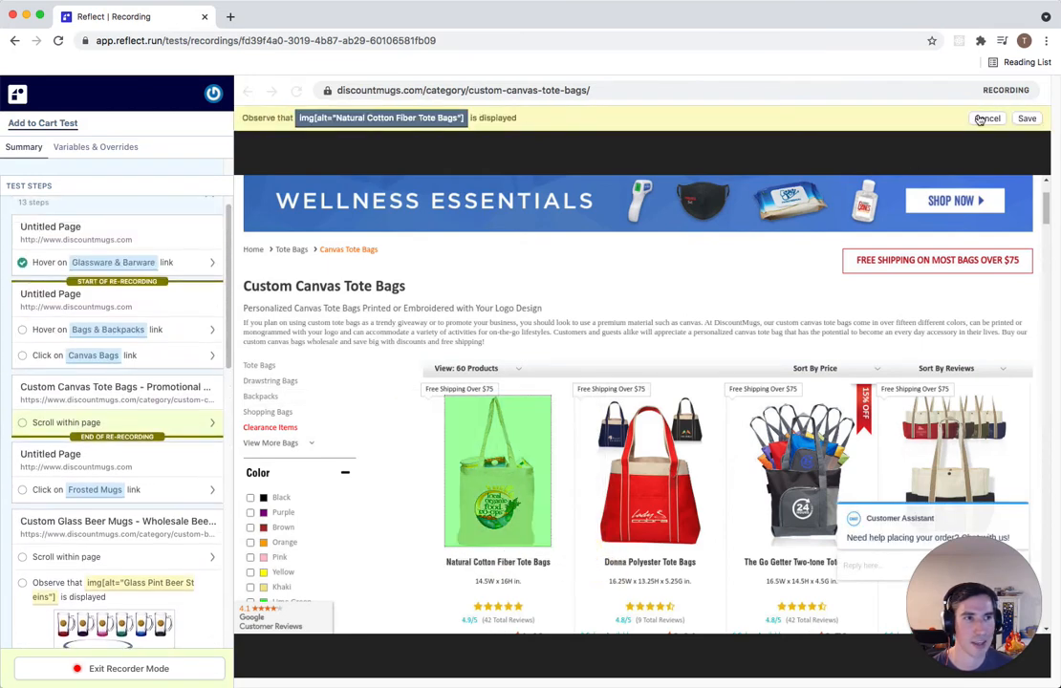
left_click(1028, 118)
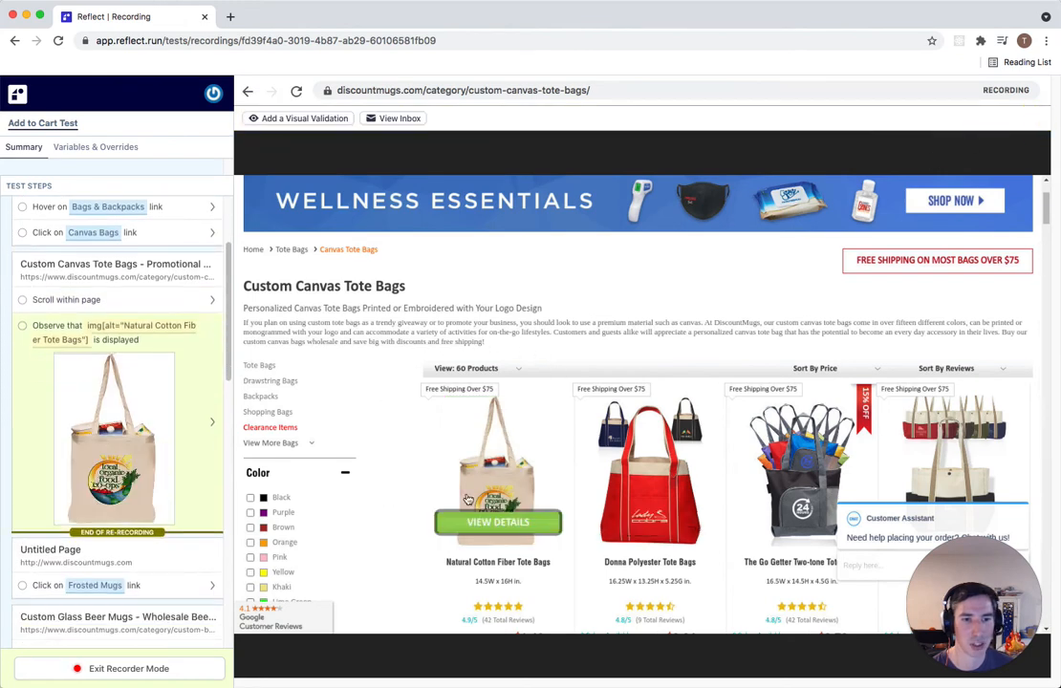
left_click(499, 522)
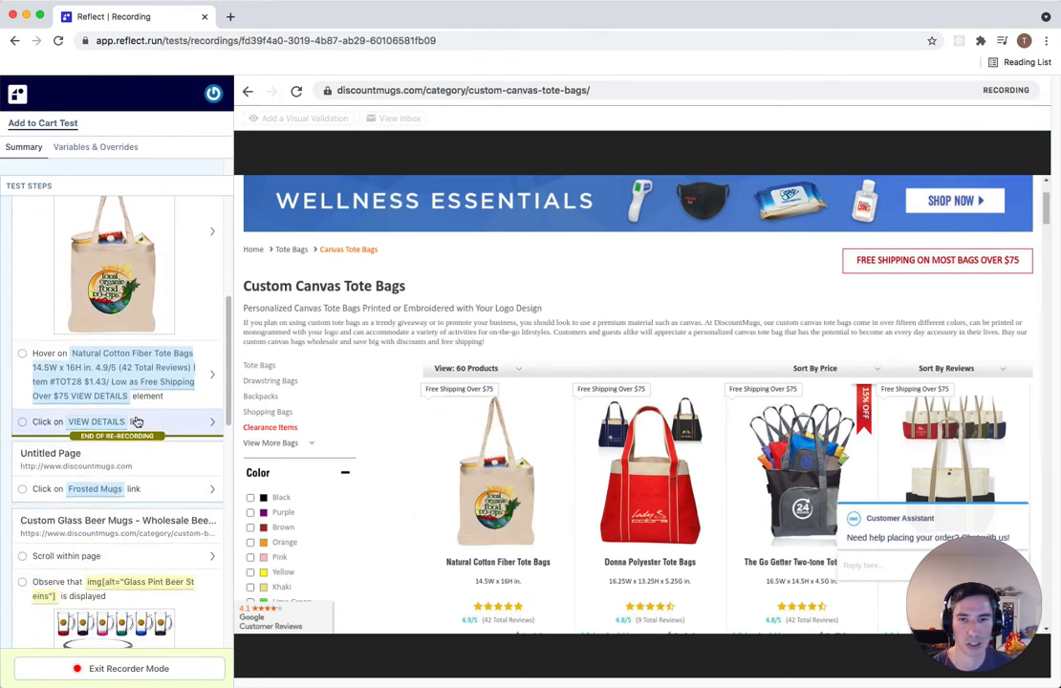
Step: Review the newly recorded tote bag steps alongside the old glass mug steps that follow the re-recording
scroll(142, 460, "down", 1)
scroll(142, 460, "down", 5)
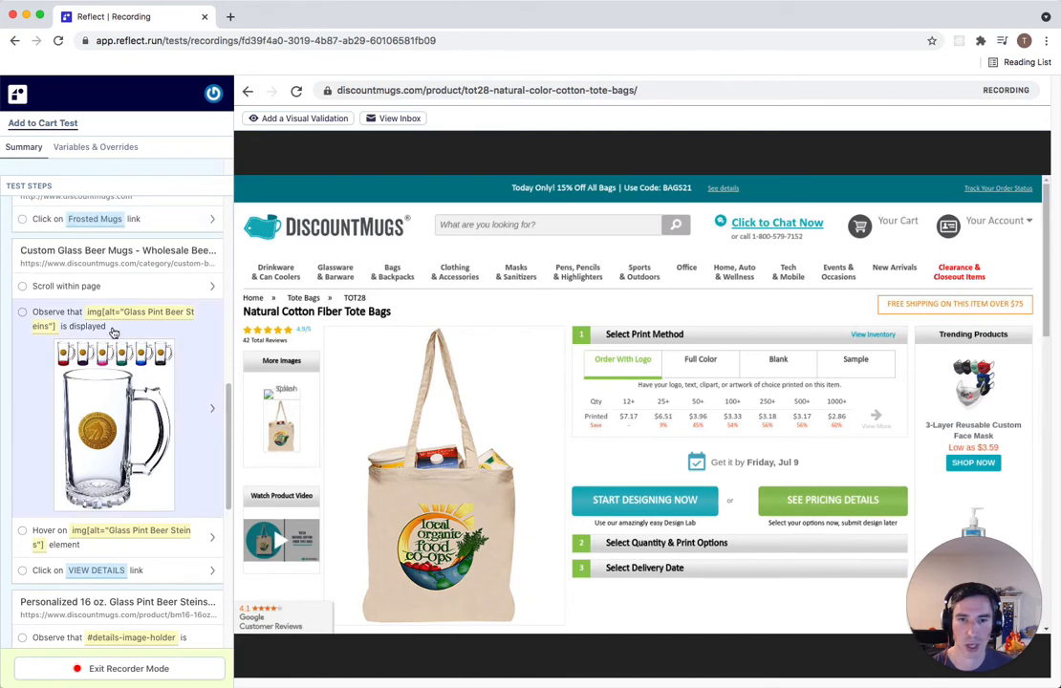
scroll(138, 467, "down", 1)
scroll(138, 466, "down", 2)
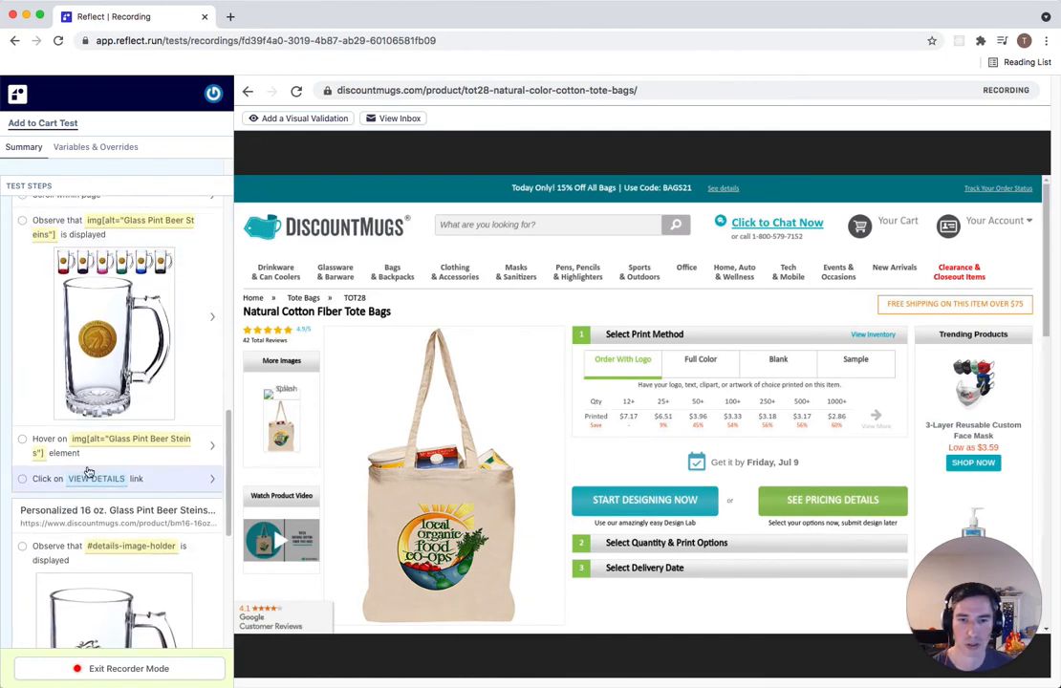
scroll(107, 366, "up", 2)
scroll(107, 366, "up", 8)
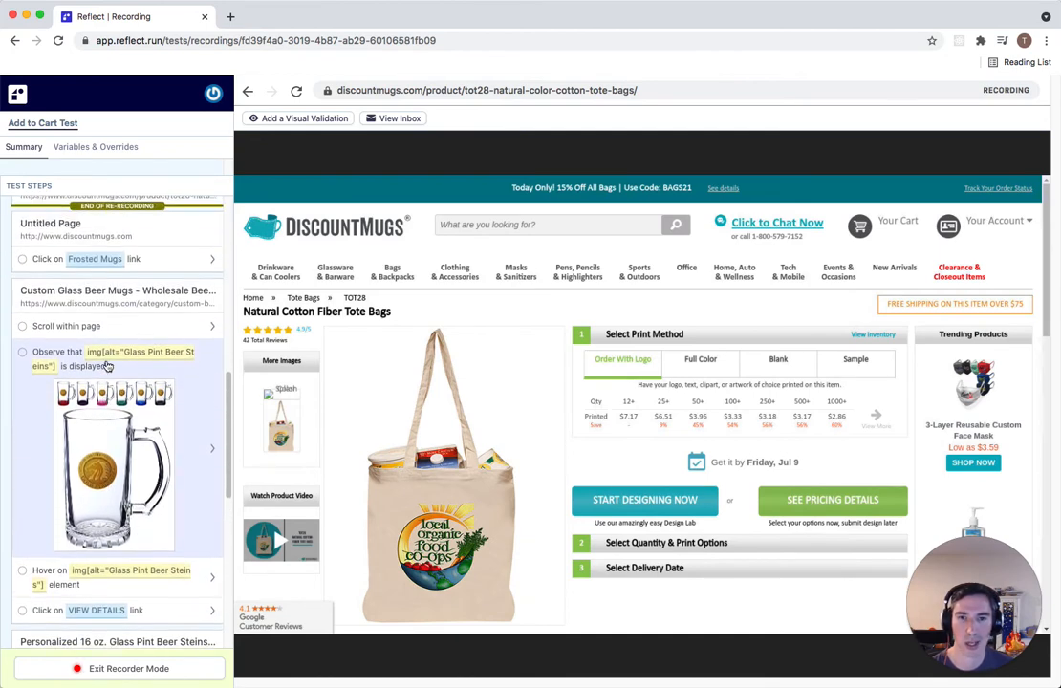
scroll(109, 366, "up", 1)
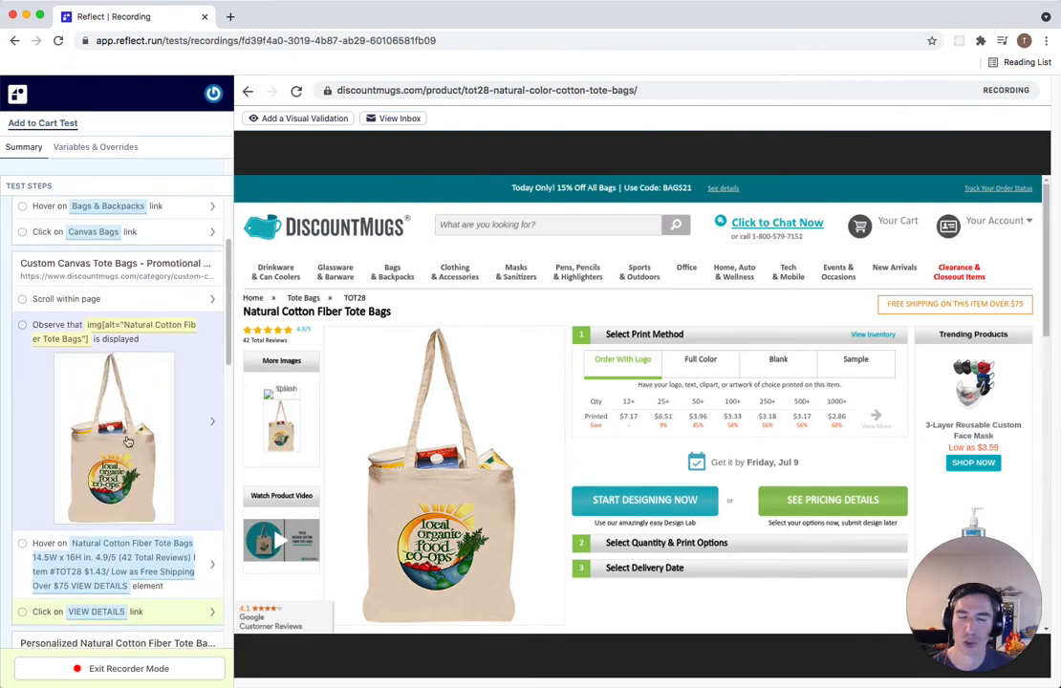
scroll(131, 409, "down", 3)
scroll(132, 413, "down", 10)
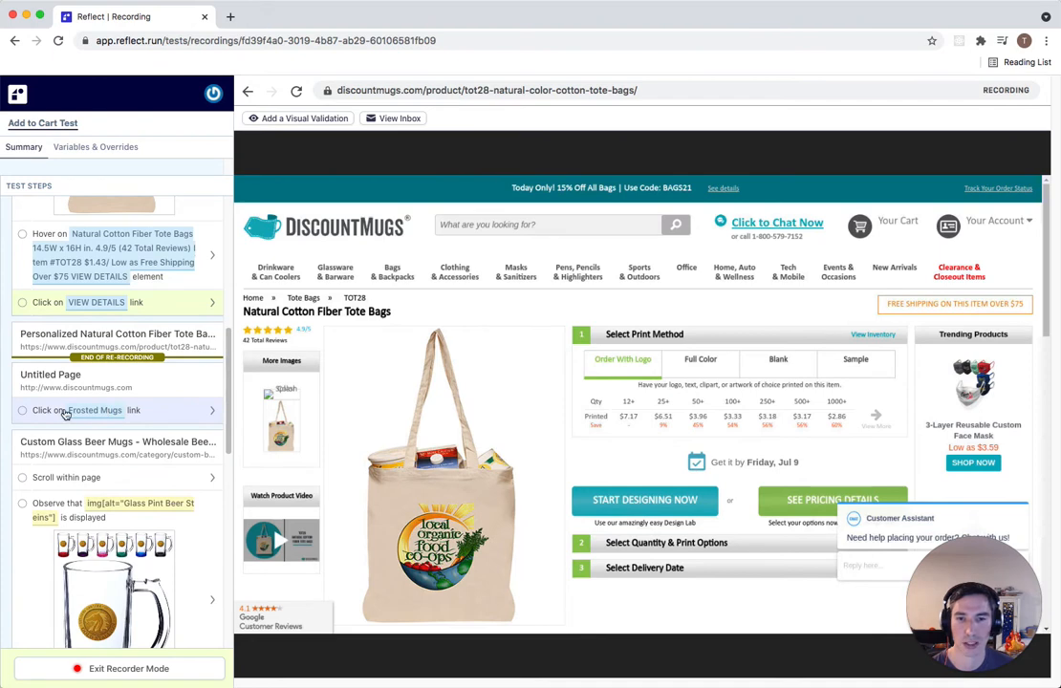
Step: Delete the old Frosted Mugs click step and the scroll step on the Custom Glass Beer Mugs page
left_click(49, 413)
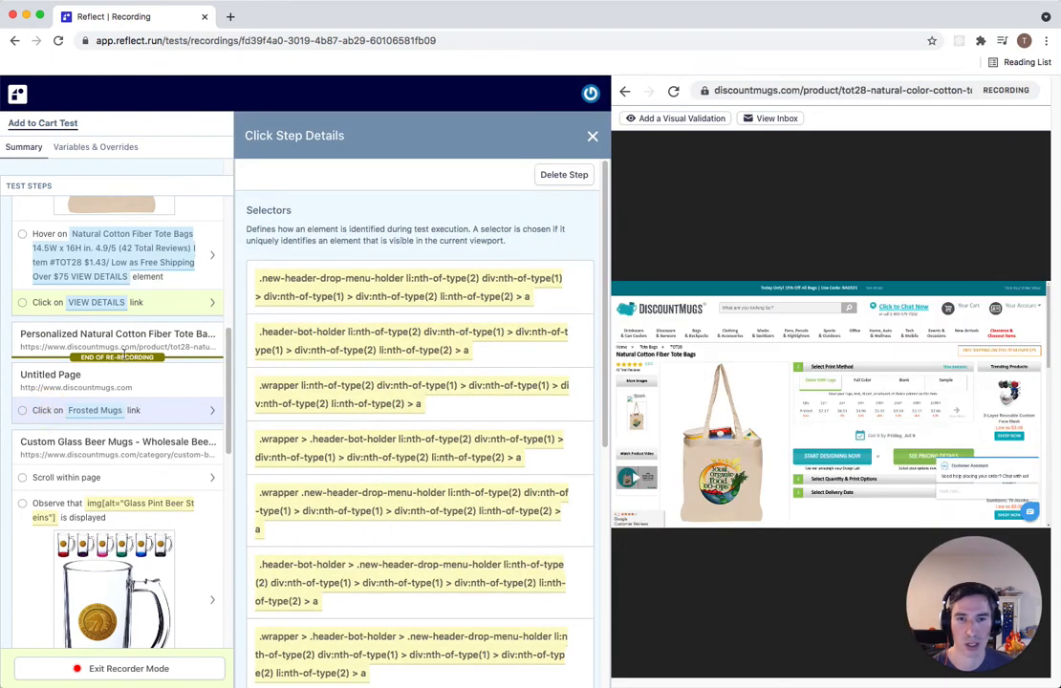
left_click(563, 175)
left_click(86, 479)
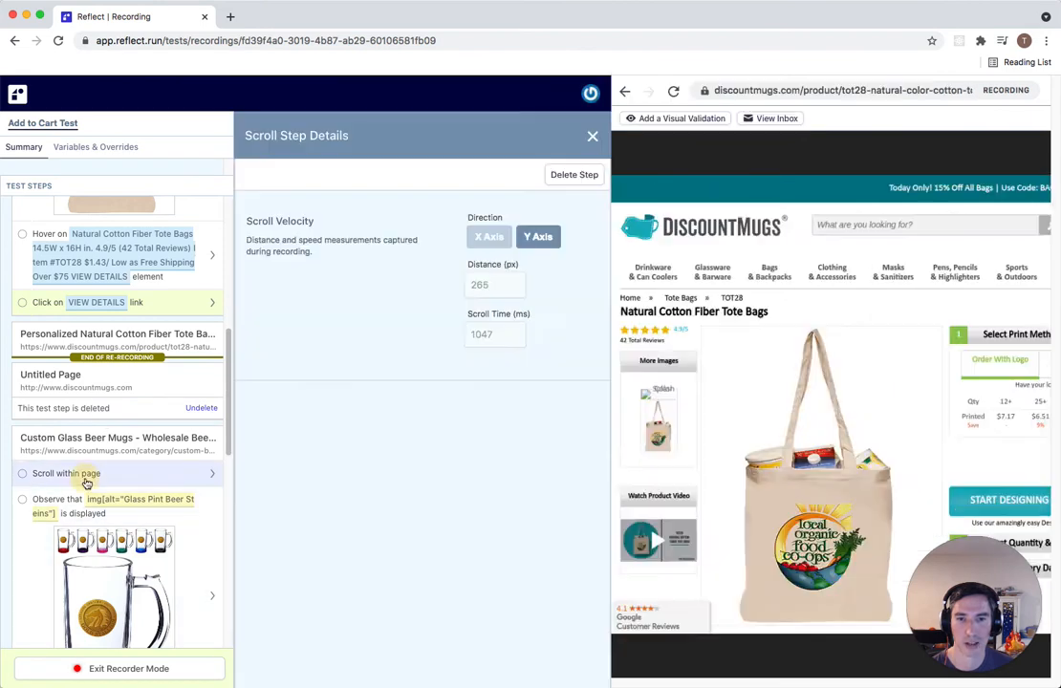
left_click(577, 175)
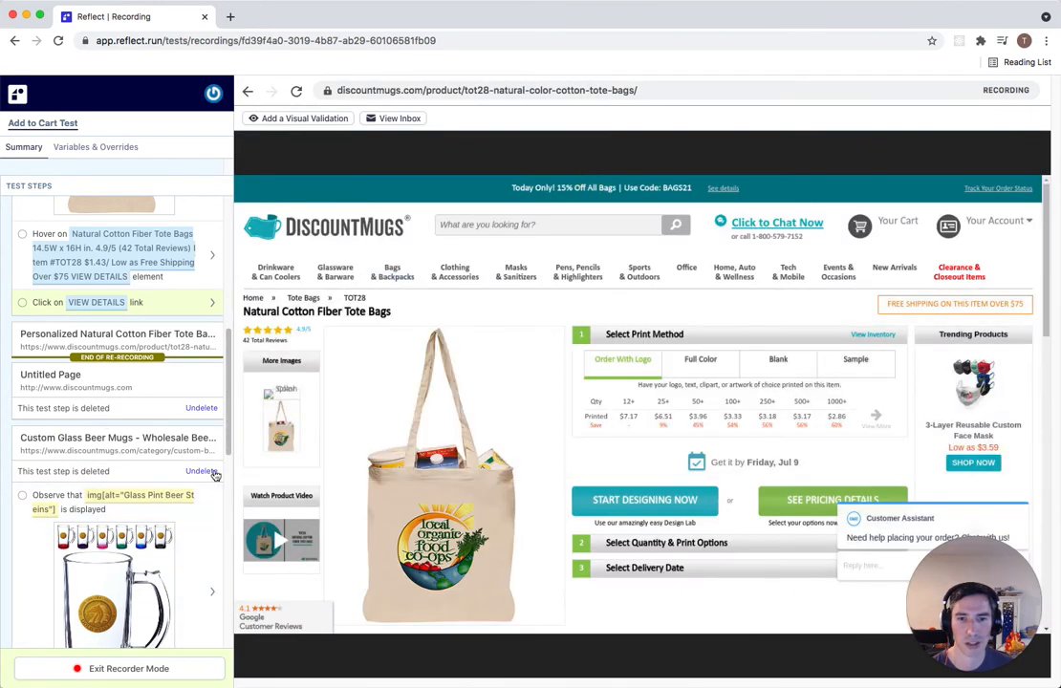
left_click(213, 473)
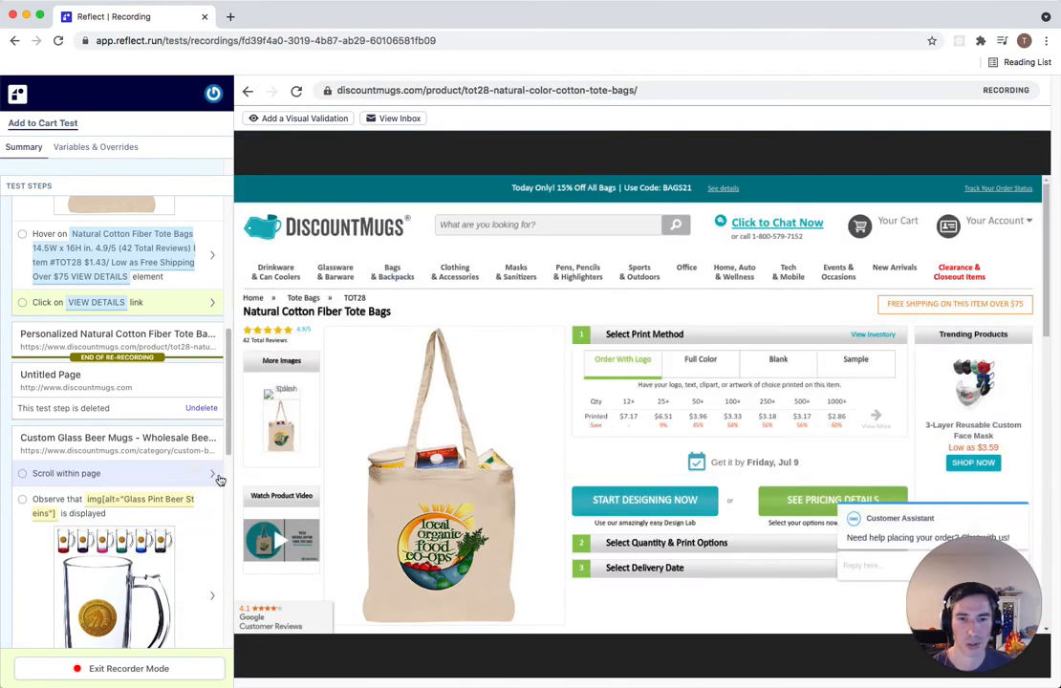
left_click(123, 476)
left_click(576, 174)
Step: Delete the old visual validation step and the hover step for the Glass Pint Beer Steins image
scroll(144, 475, "down", 2)
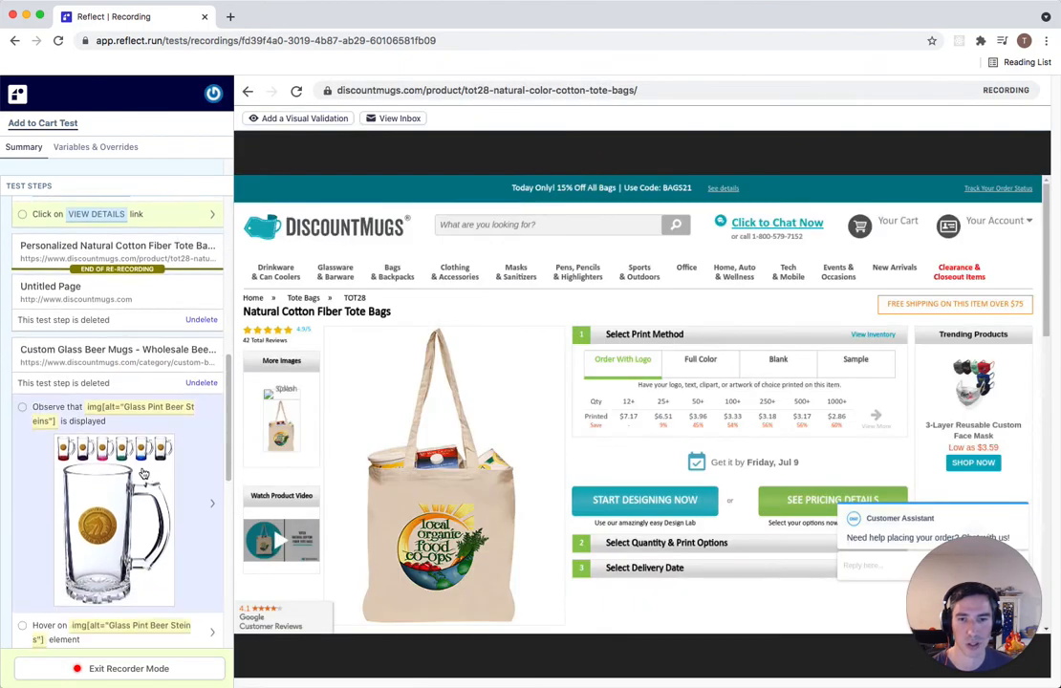
left_click(143, 475)
left_click(577, 175)
scroll(114, 450, "down", 1)
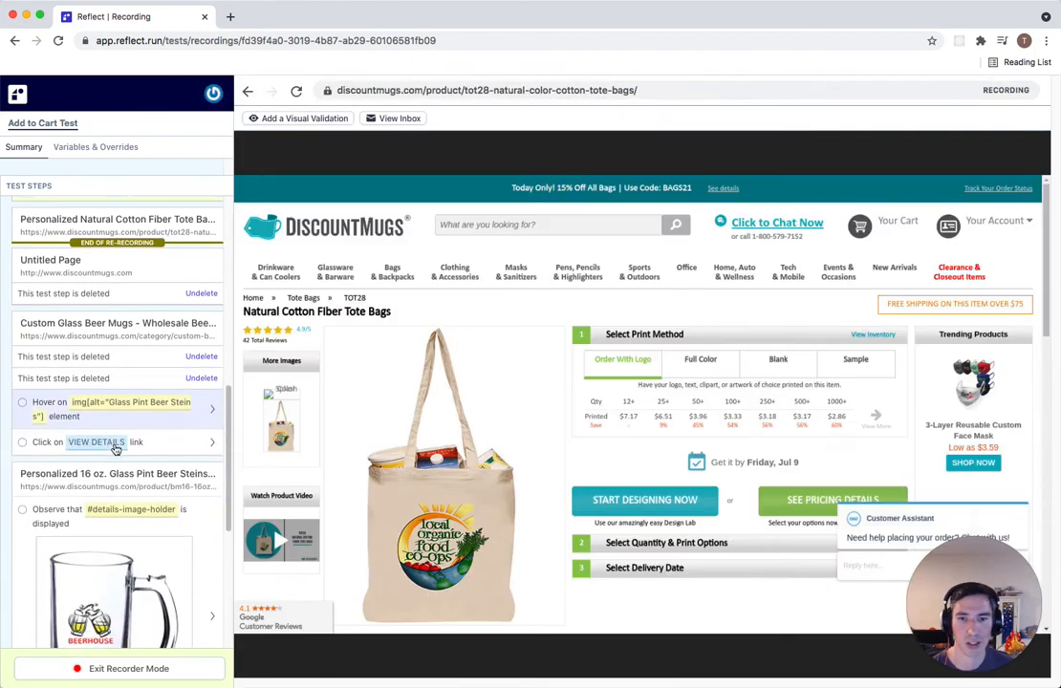
left_click(115, 395)
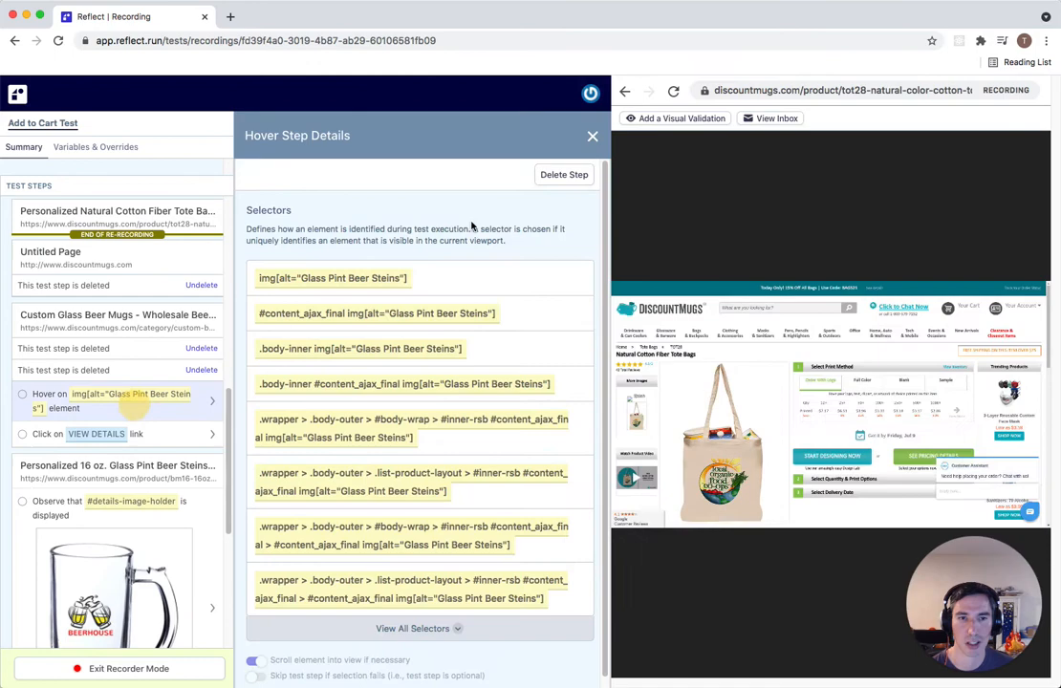
left_click(566, 174)
Step: Delete the old VIEW DETAILS click step on the Custom Glass Beer Mugs page
scroll(154, 348, "up", 2)
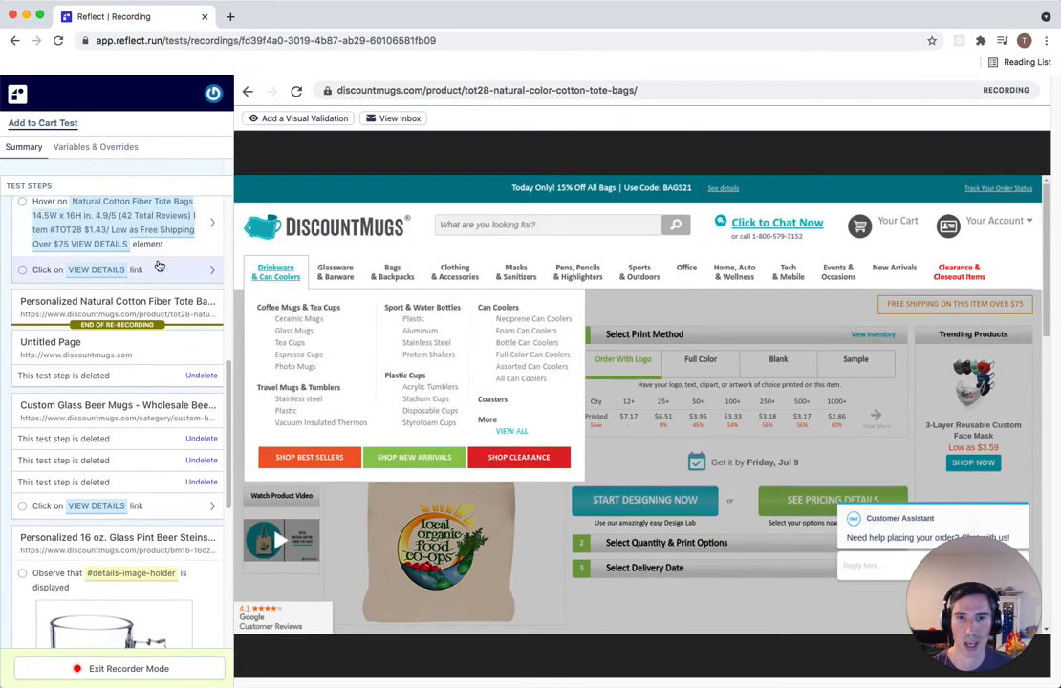
left_click(144, 507)
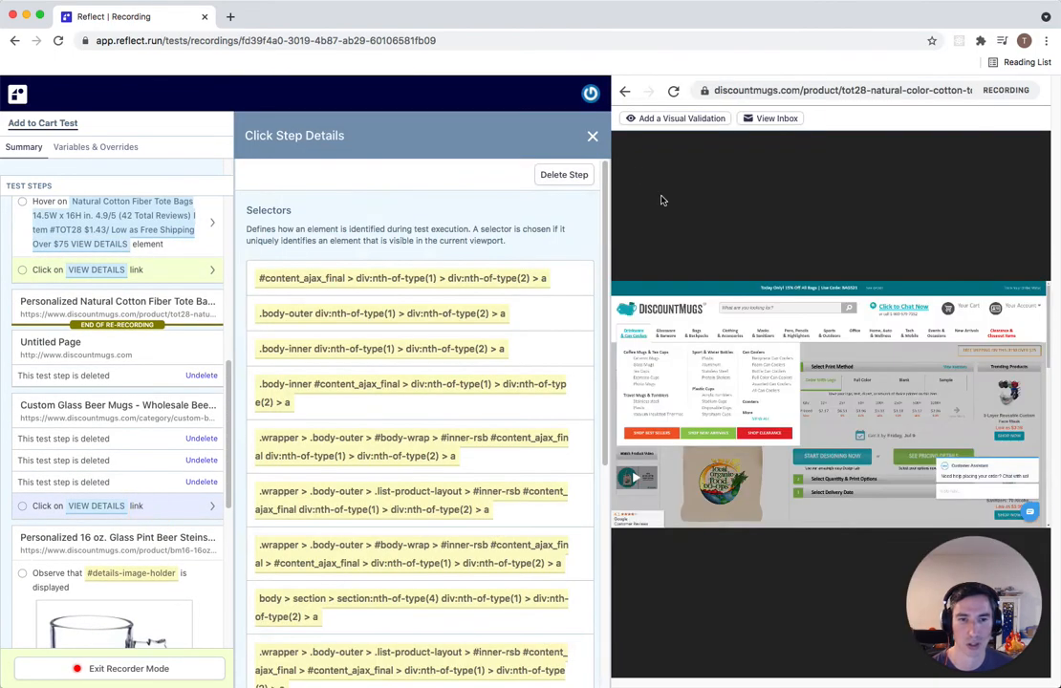
left_click(563, 175)
scroll(120, 423, "up", 2)
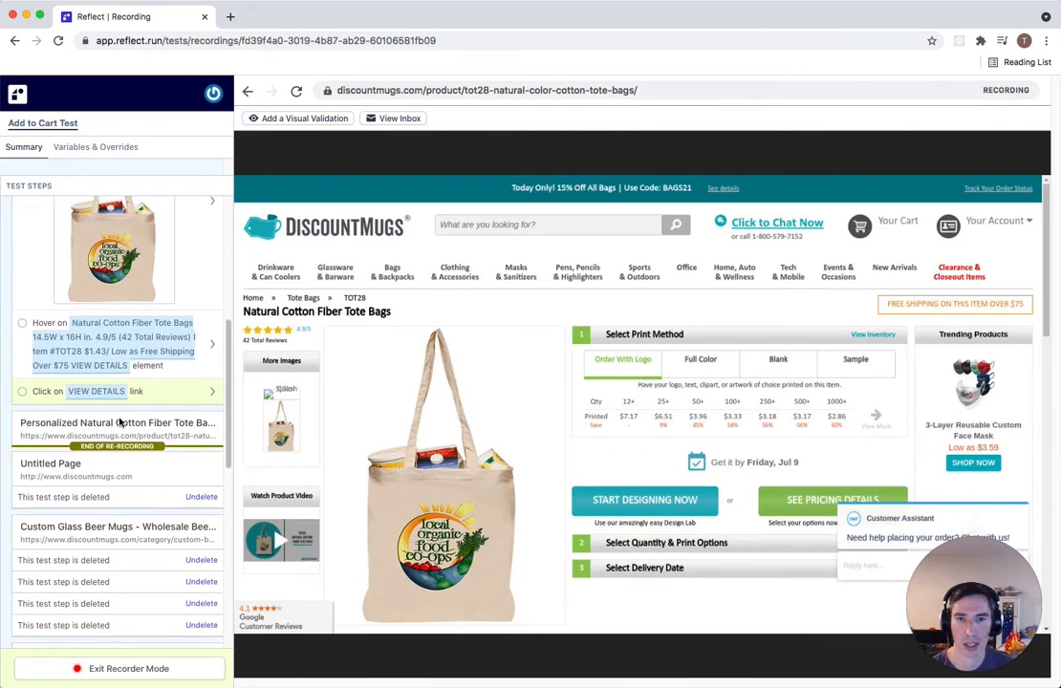
scroll(119, 422, "up", 1)
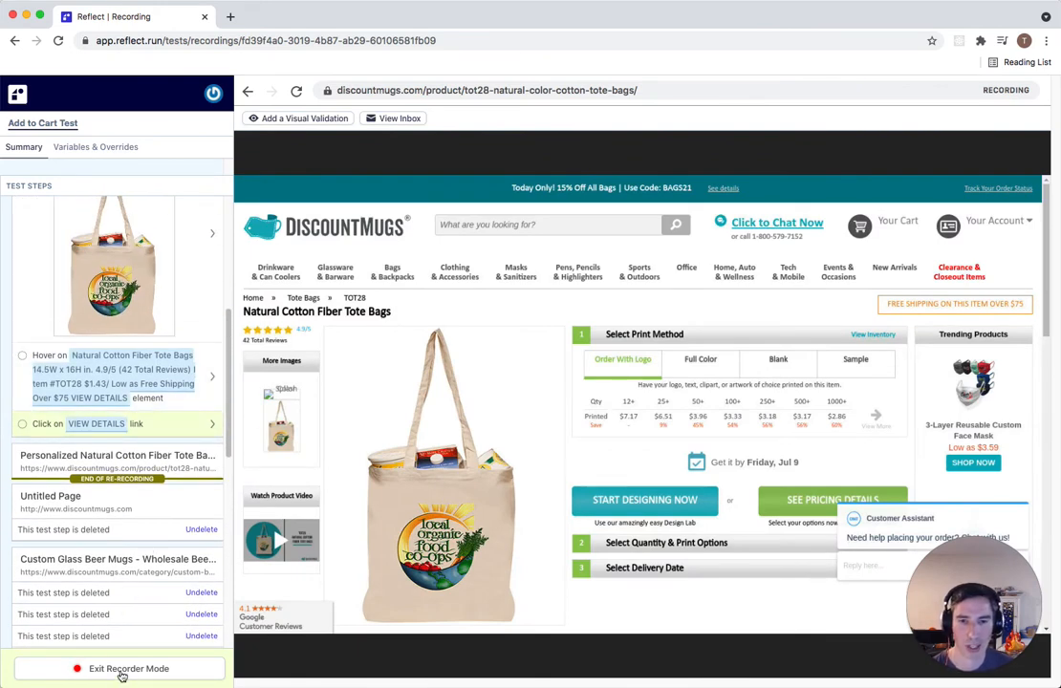
Step: Exit recorder mode, resume test execution, and stop the retries on the #details-image-holder visual validation
left_click(122, 671)
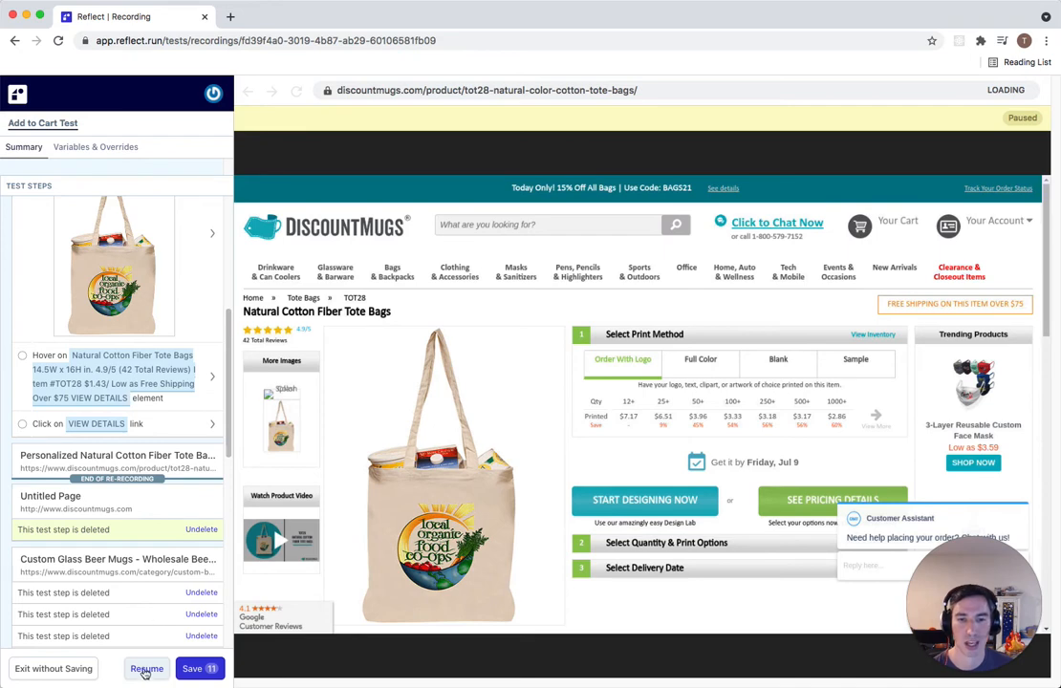
left_click(145, 671)
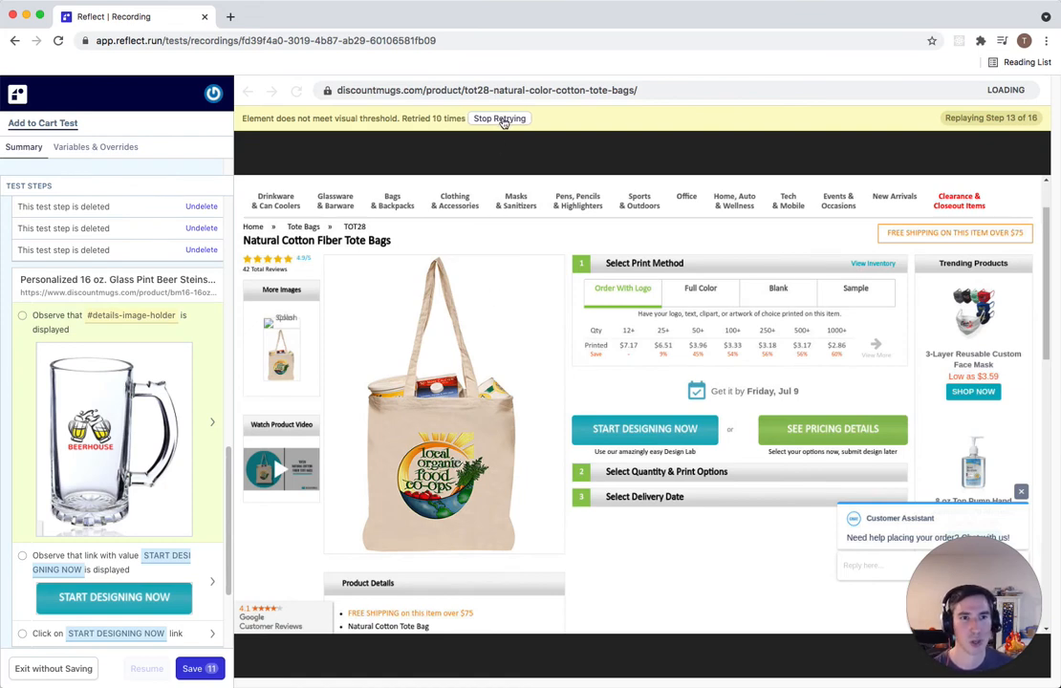
left_click(499, 118)
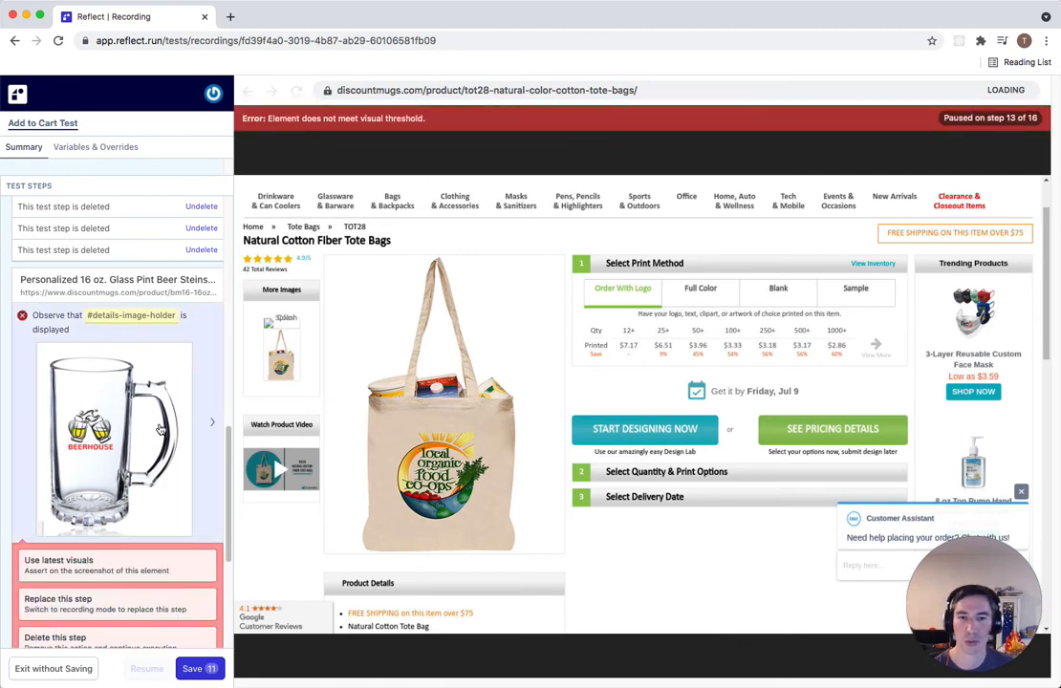
Step: Update the failed #details-image-holder visual validation to use the latest visuals instead of the beer mug screenshot
scroll(161, 430, "down", 3)
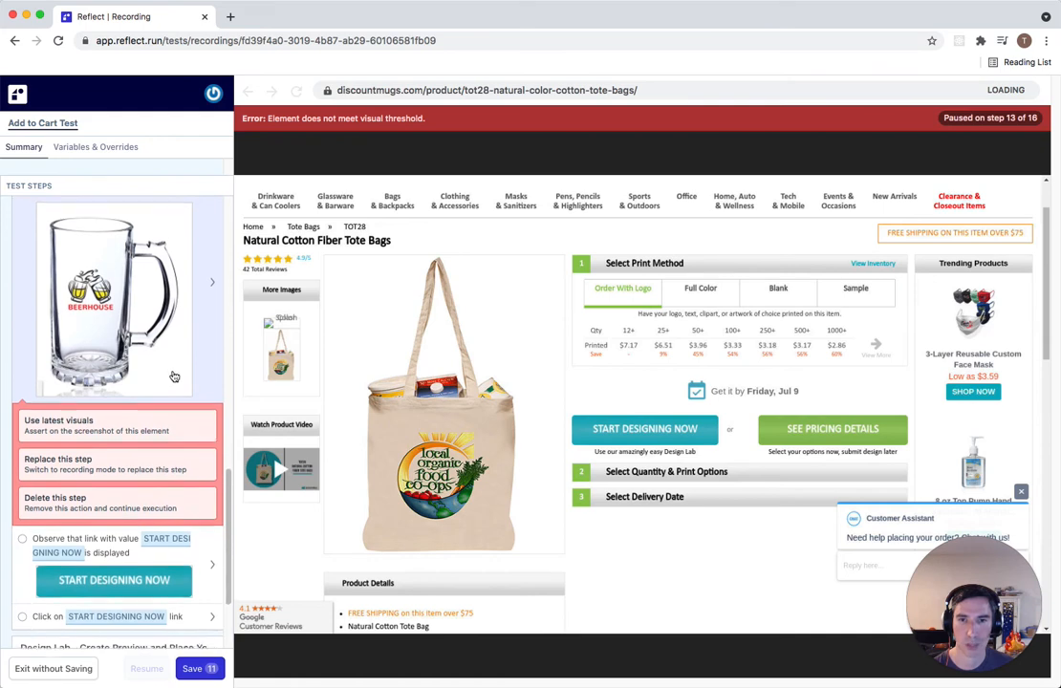
scroll(174, 376, "up", 2)
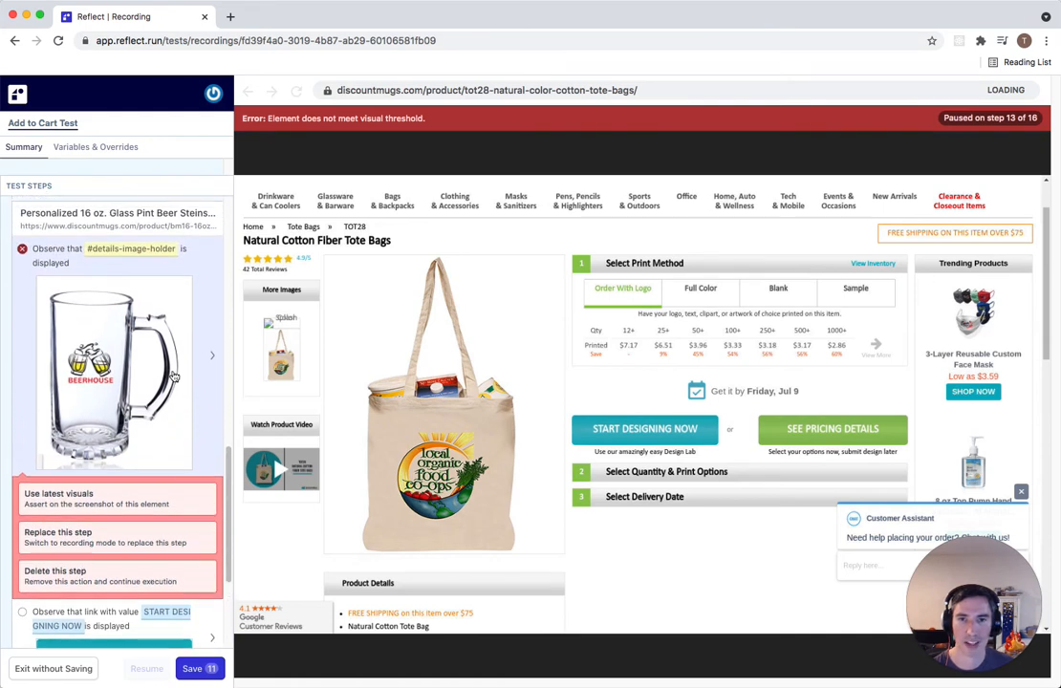
scroll(174, 376, "down", 1)
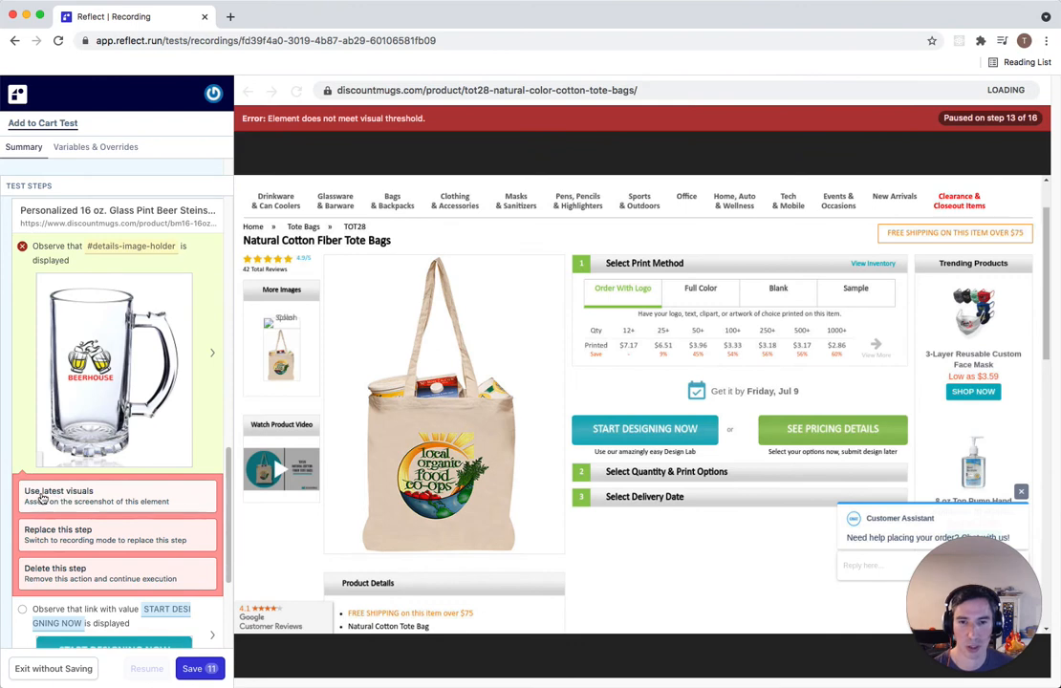
left_click(60, 494)
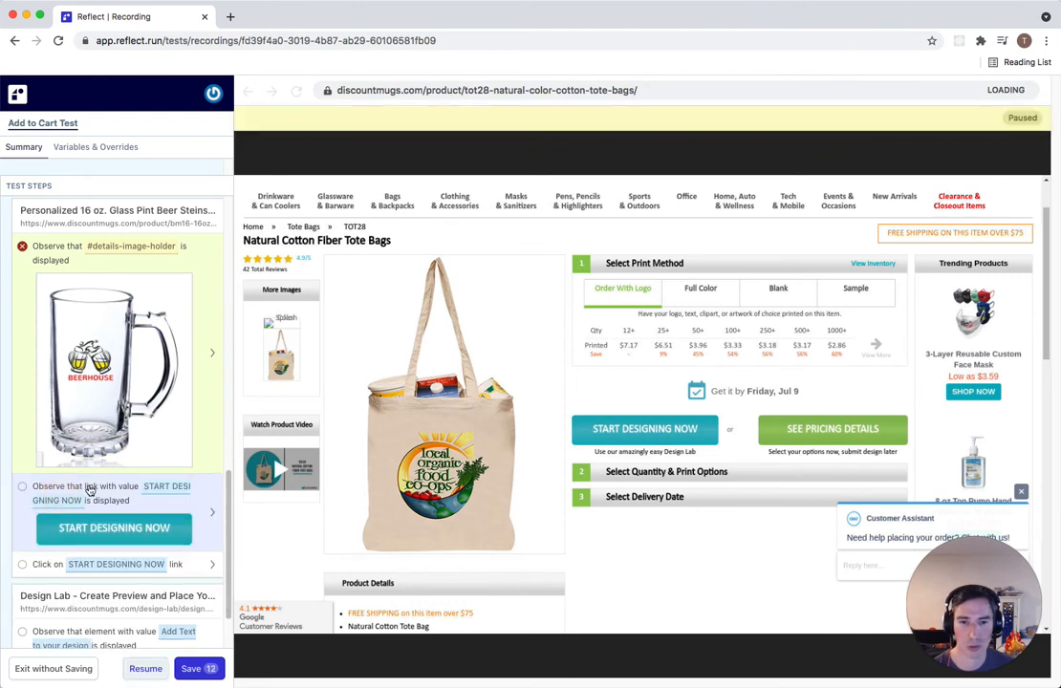
Step: Resume execution of the remaining test steps through the Design Lab page and save the changes to the test
left_click(144, 670)
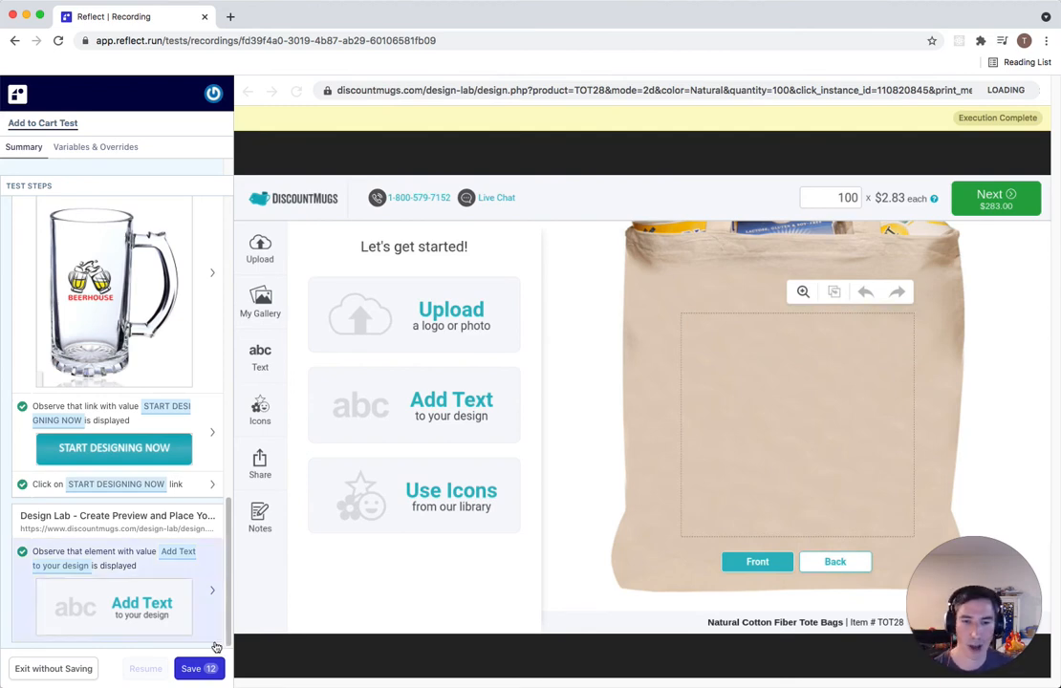
left_click(196, 669)
left_click(664, 451)
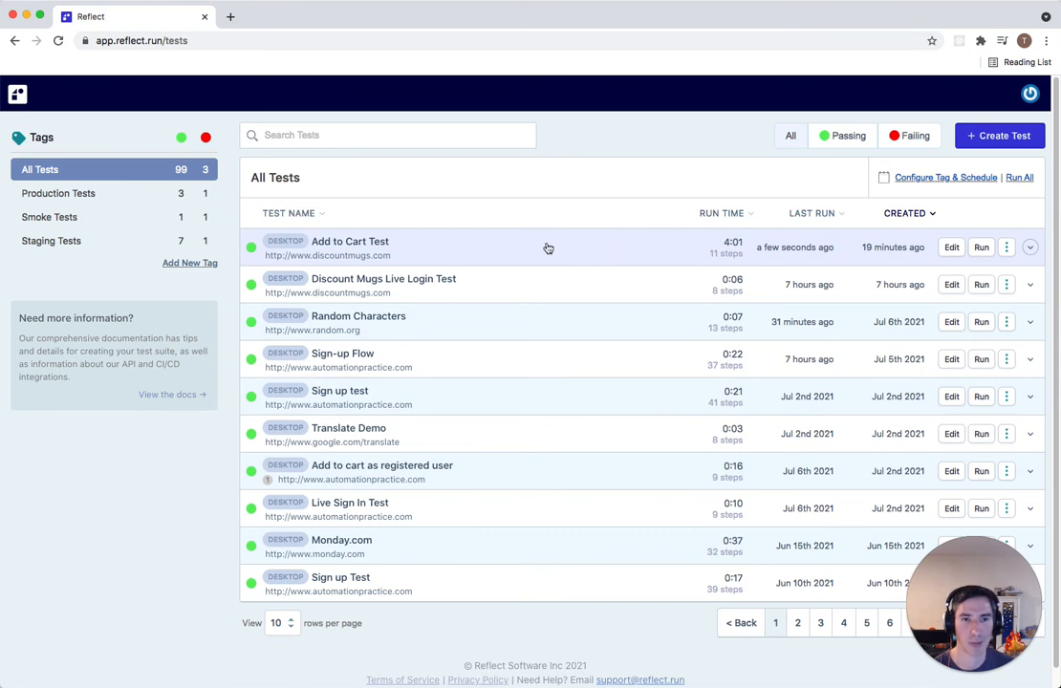
Step: Expand the most recent runs of Add to Cart Test and open its test definition for editing
left_click(580, 250)
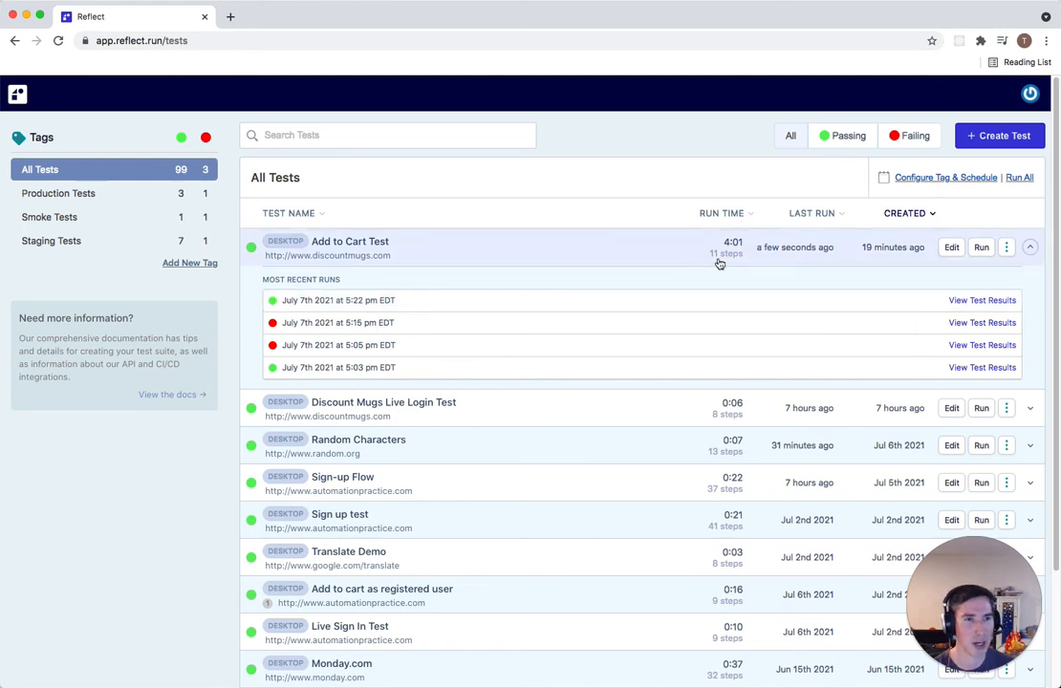
left_click(951, 248)
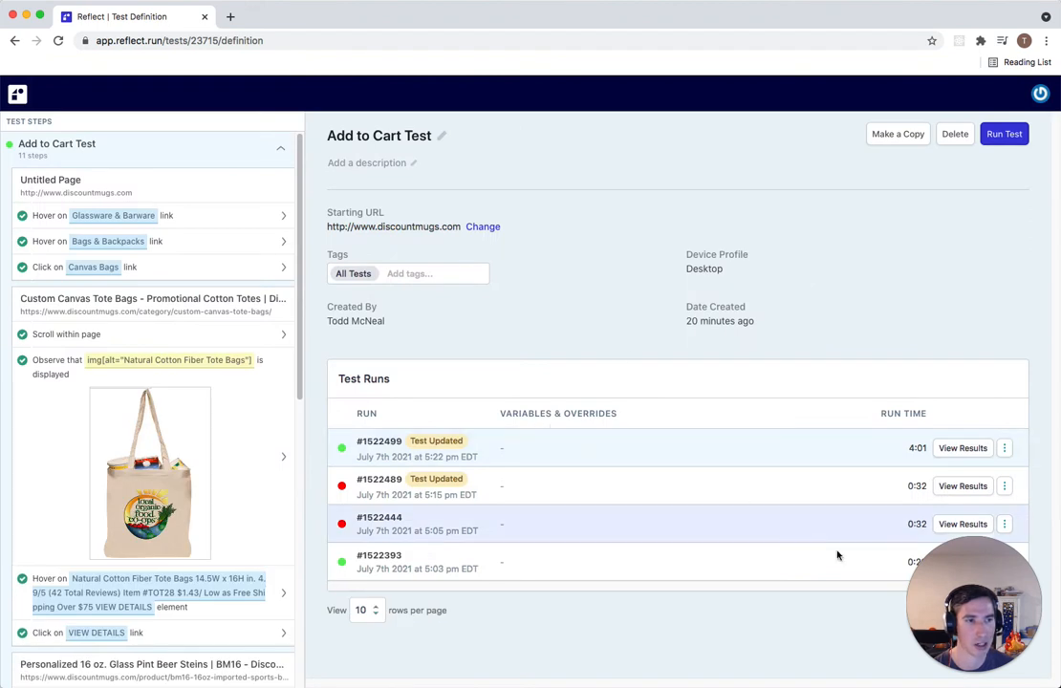